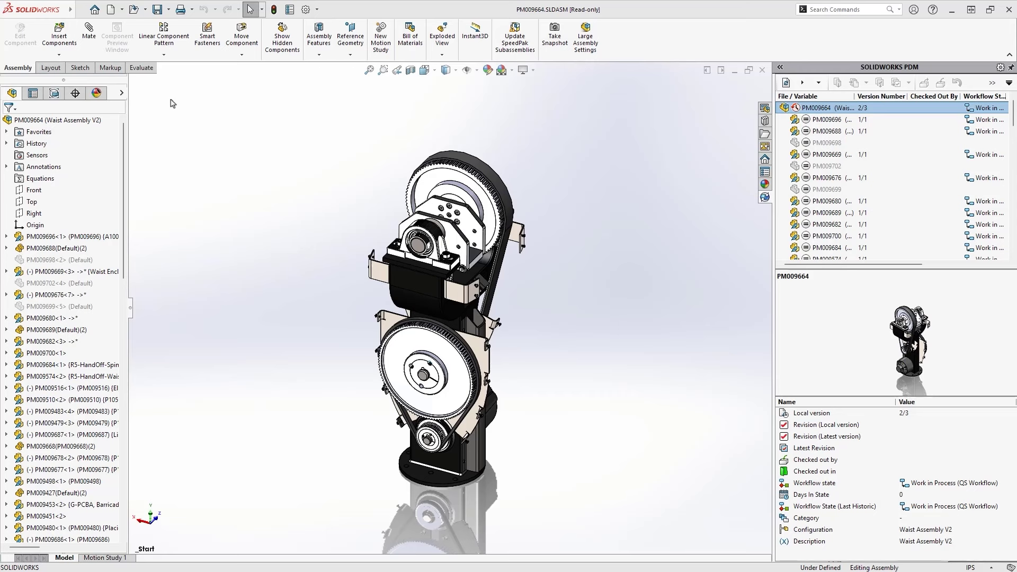
Step: Add the SOLIDWORKS PDM tab to the CommandManager for Waist Assembly V2
right_click(158, 72)
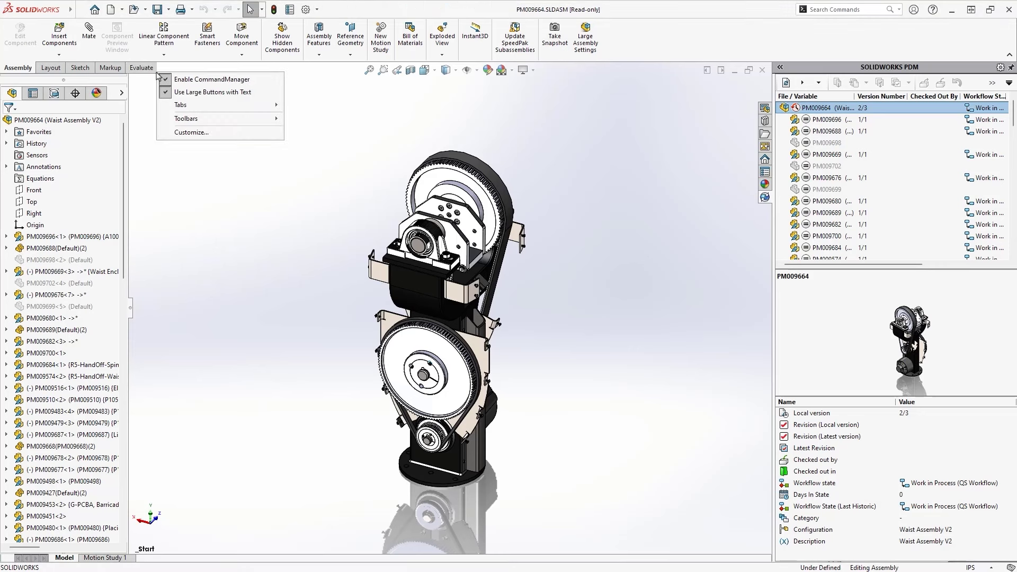
mouse_move(181, 105)
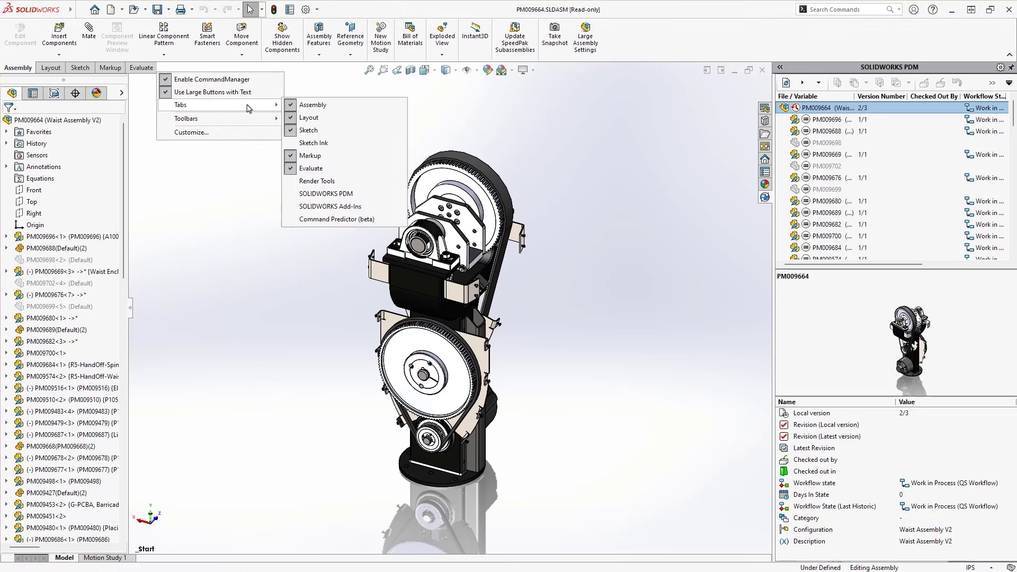
click(293, 194)
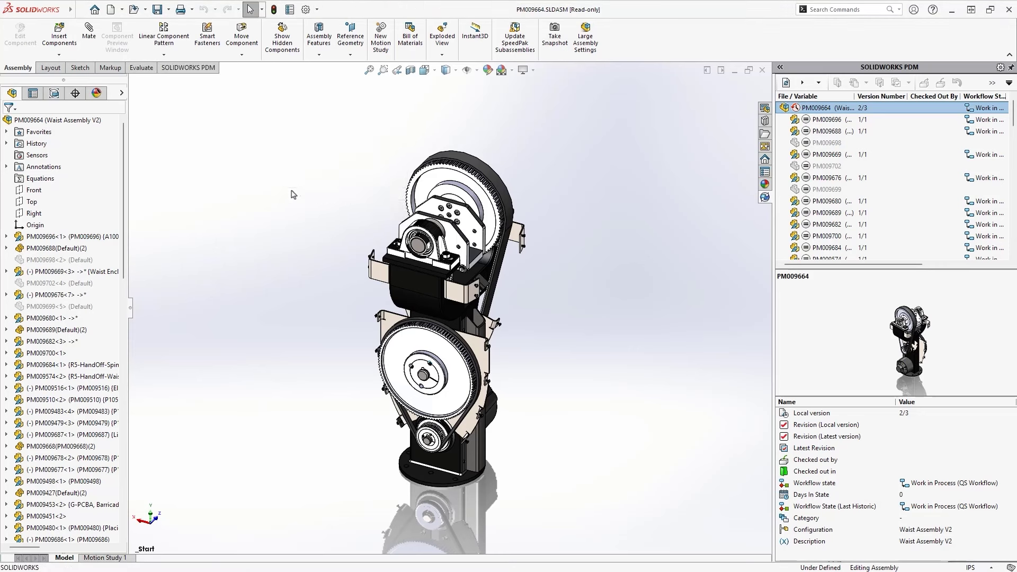
Step: Get version 3 of Waist Assembly V2 and check it out
click(216, 72)
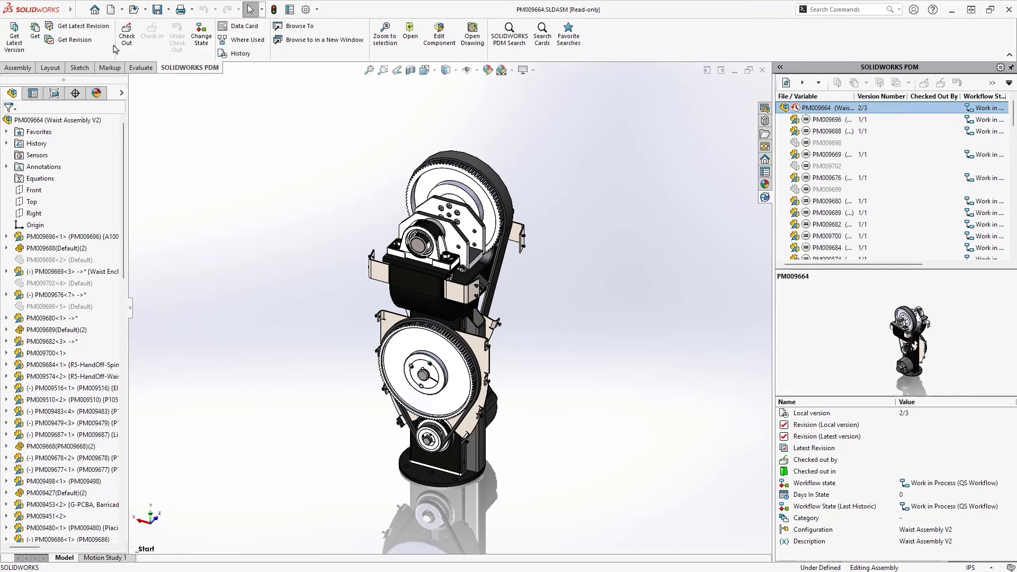
click(40, 47)
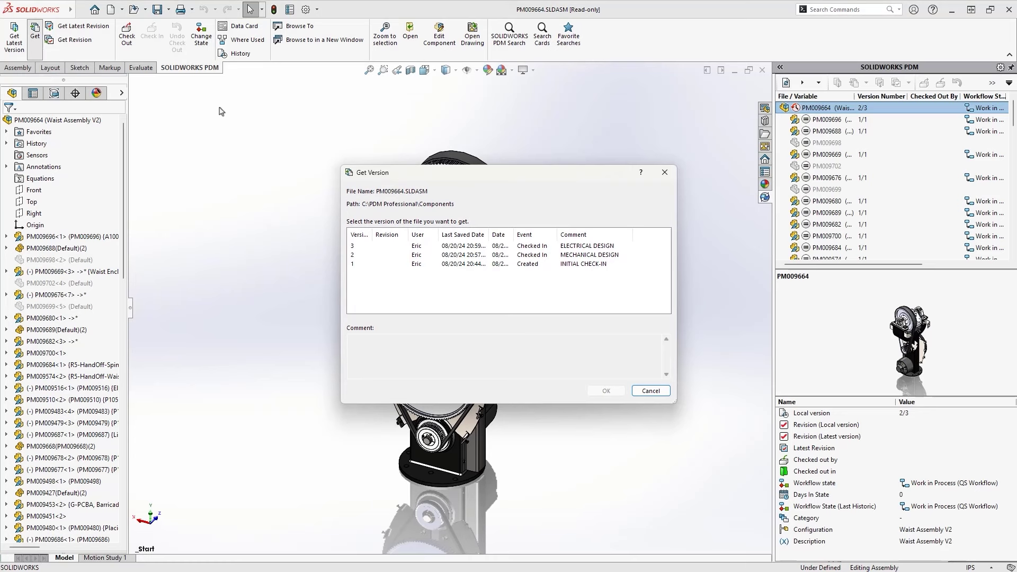
click(353, 246)
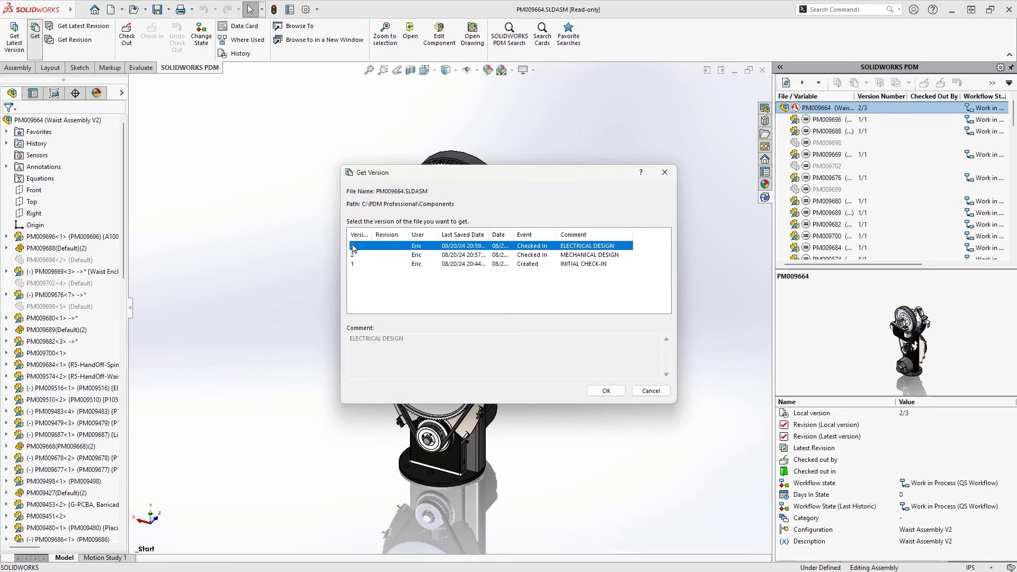
click(593, 392)
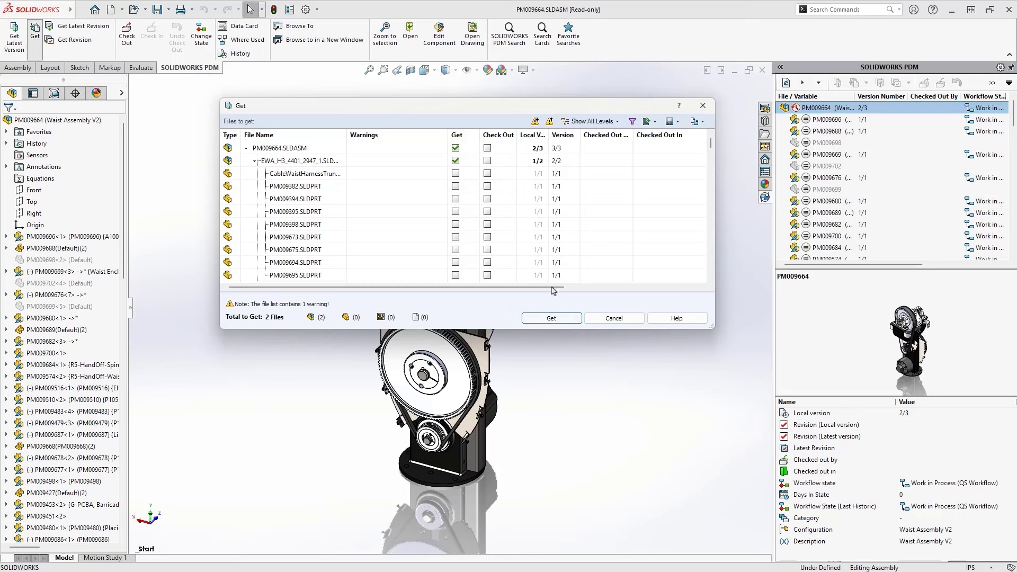
click(487, 148)
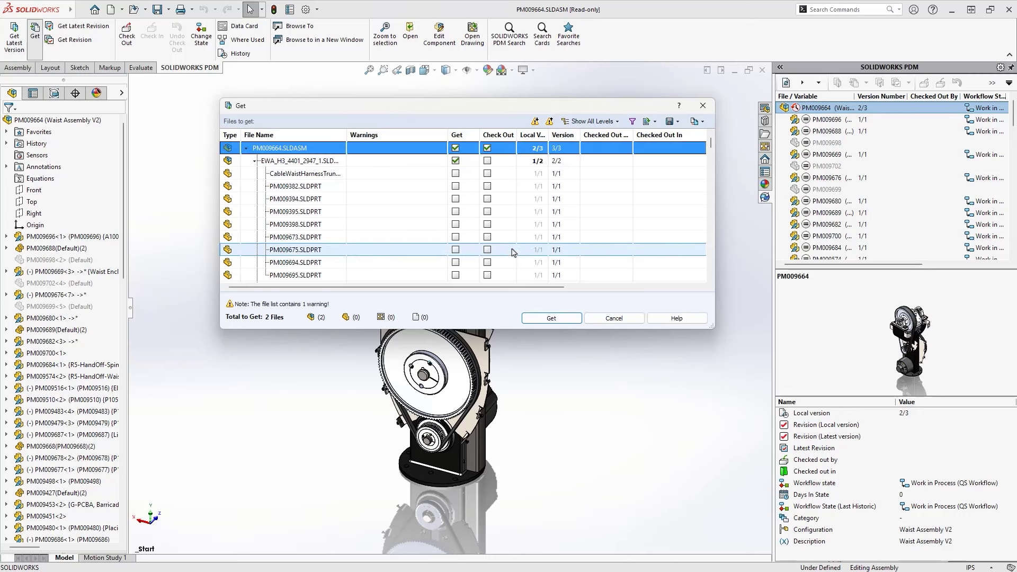
click(530, 320)
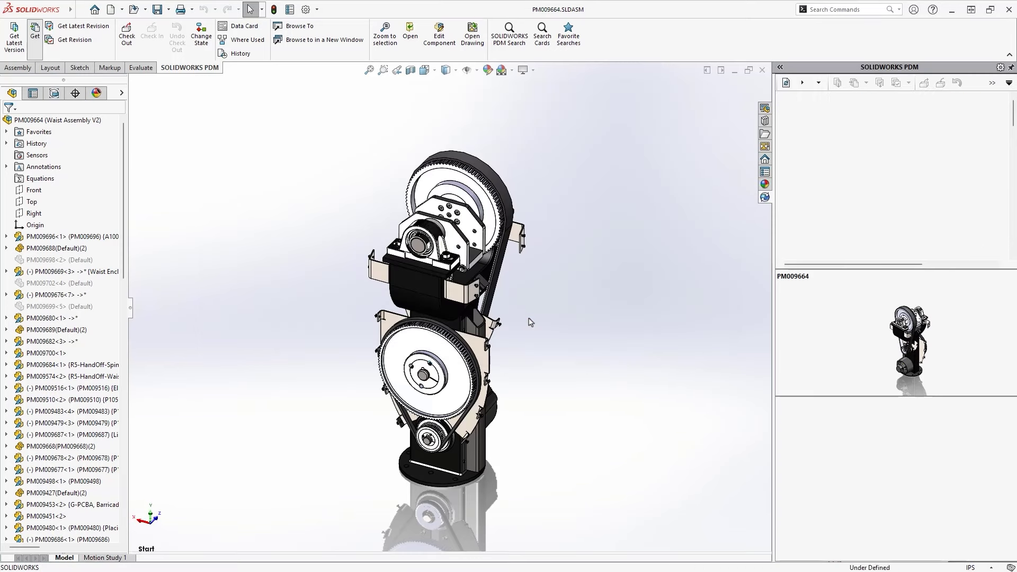
Step: Isolate the EWA_H3 cable harness from Favorites and expand its Components folder
click(6, 132)
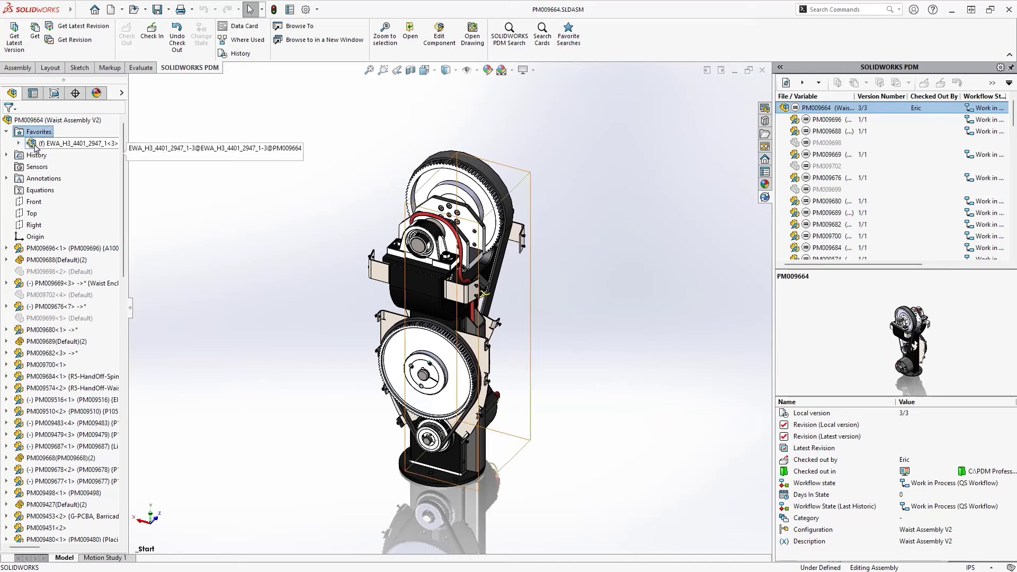
right_click(35, 148)
click(58, 194)
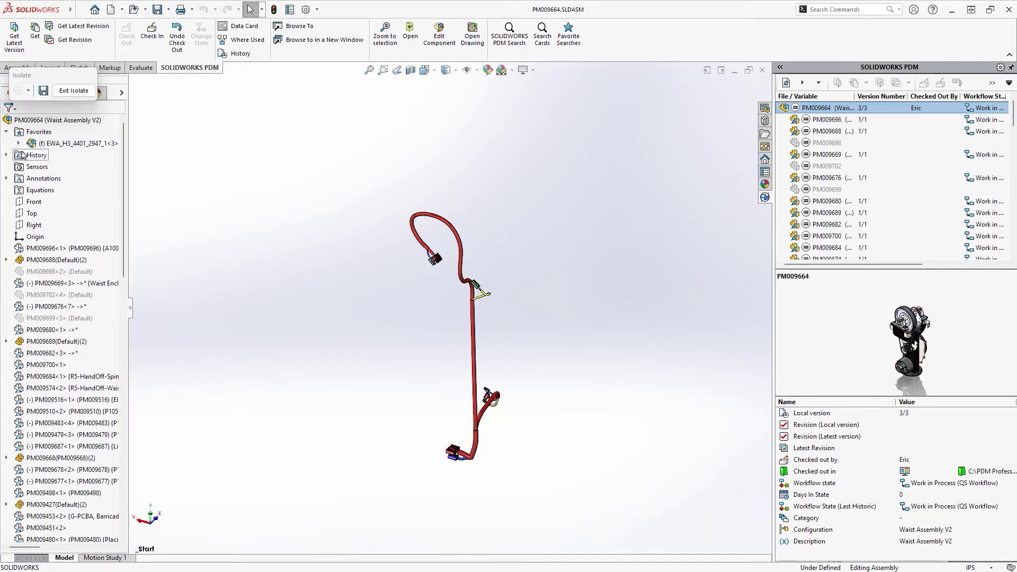
click(19, 143)
click(31, 260)
click(47, 144)
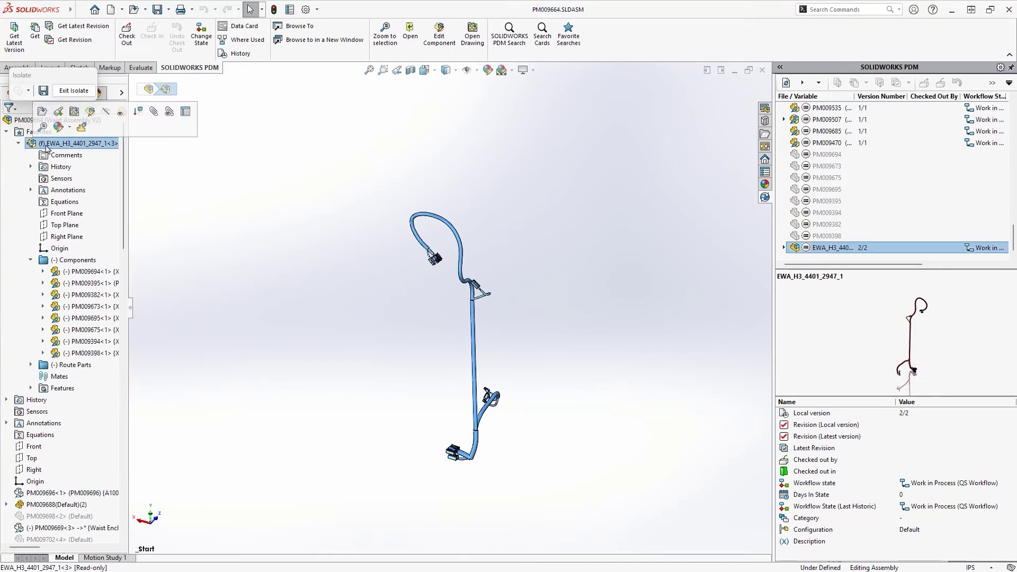
Step: Browse to the harness's vault Components folder in a new File Explorer window
click(280, 43)
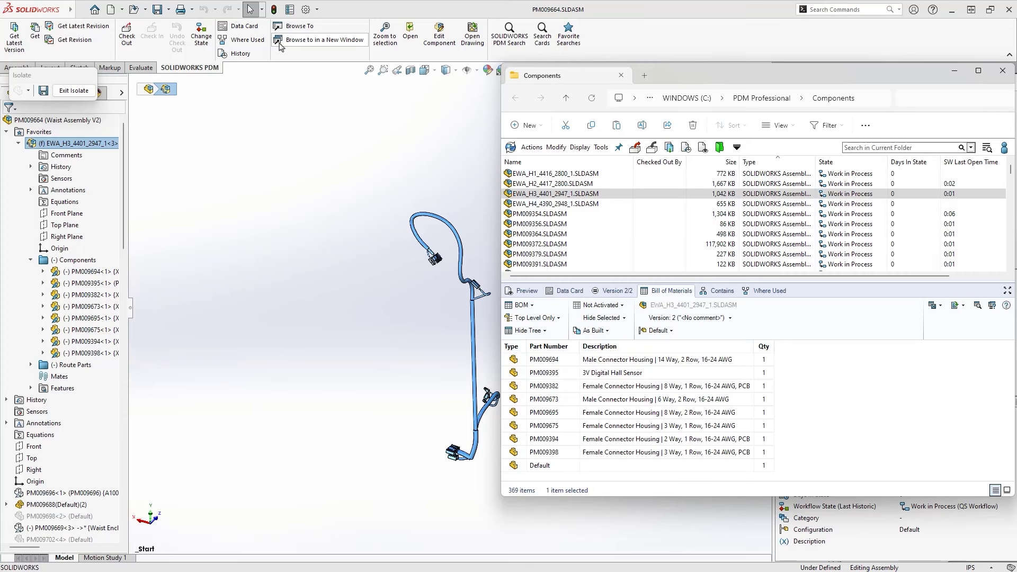
Step: Exit Isolate and show covers PM009698, PM009702 and PM009699 without checking them out
click(281, 93)
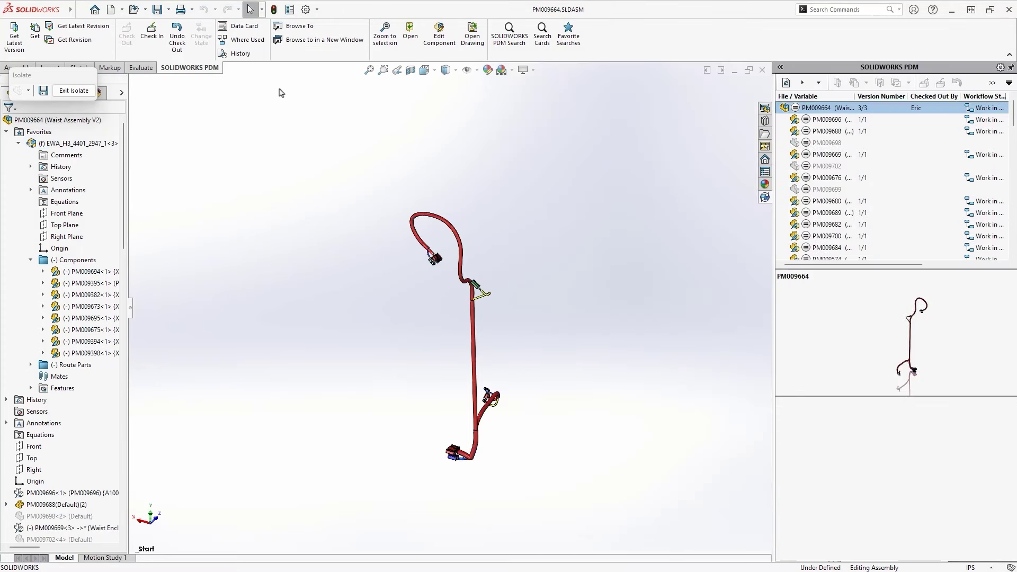
click(74, 90)
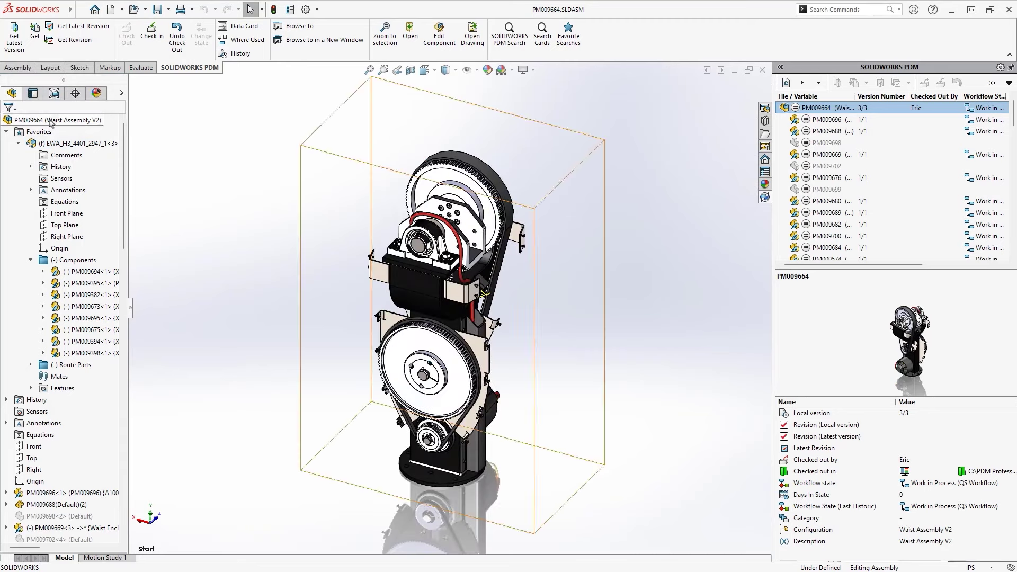
click(53, 271)
ctrl+click(58, 294)
ctrl+click(58, 318)
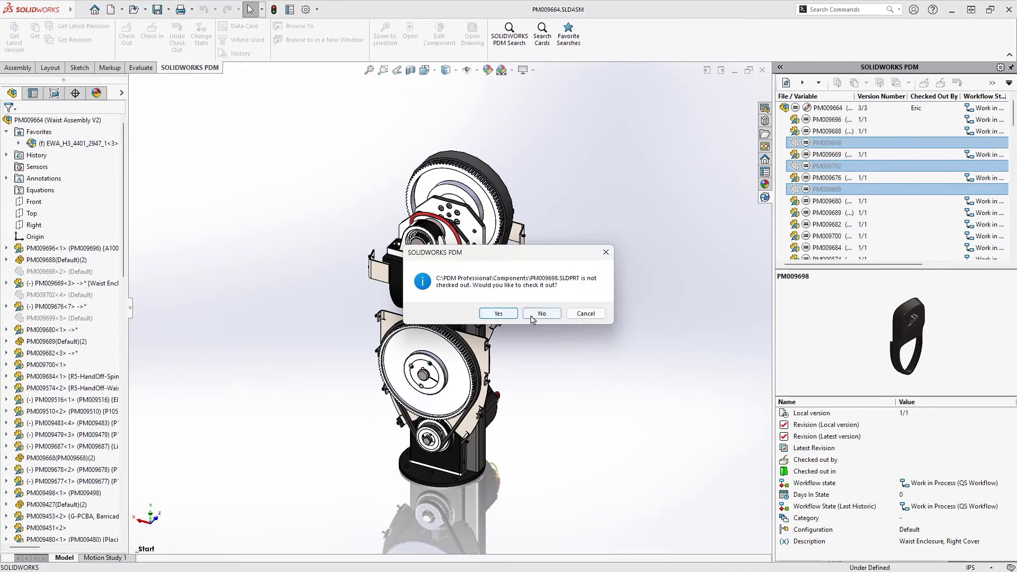
click(537, 313)
Step: Check in the assembly with the comment ADDED COVER
click(941, 84)
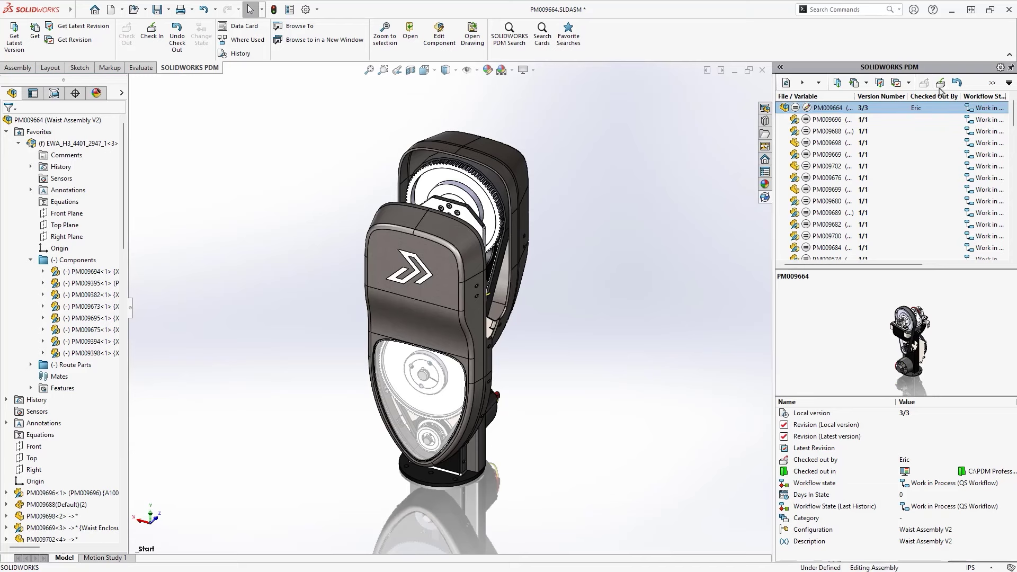
text(ADDED COVERS)
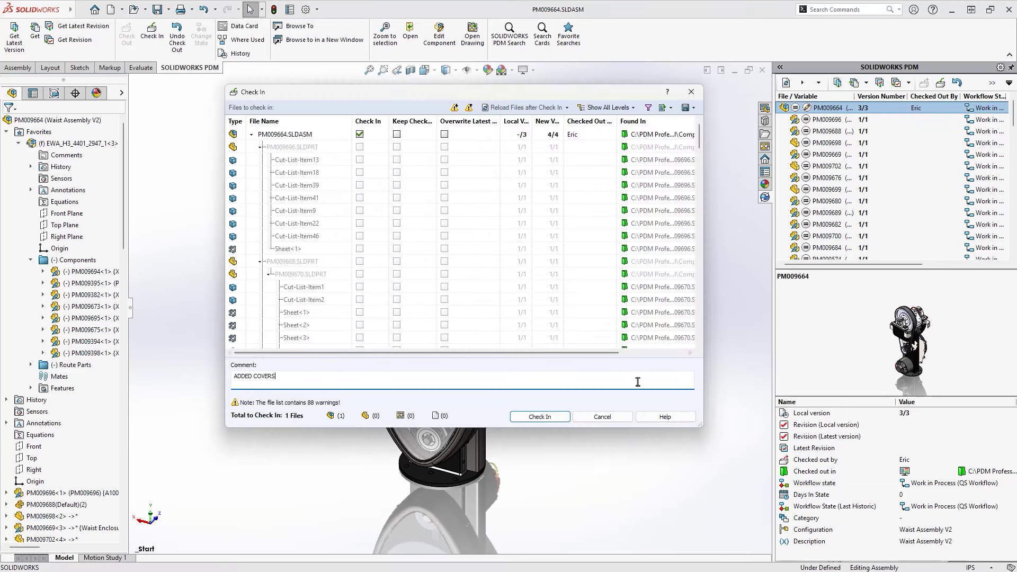
click(566, 417)
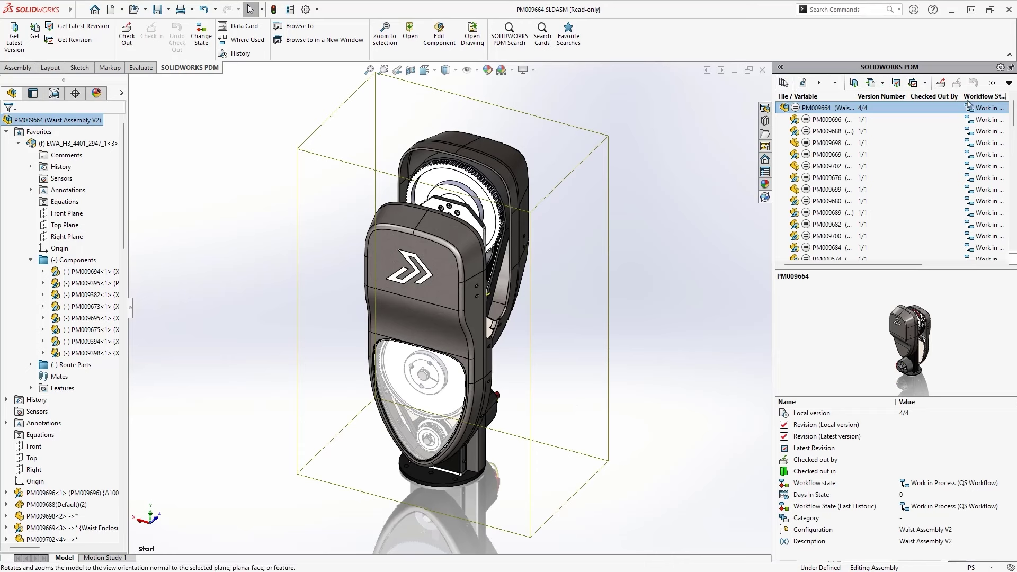
Step: Submit Waist Assembly V2 for approval with comment PLEASE REVIEW!, moving it to Pending Approval
click(990, 84)
mouse_move(946, 98)
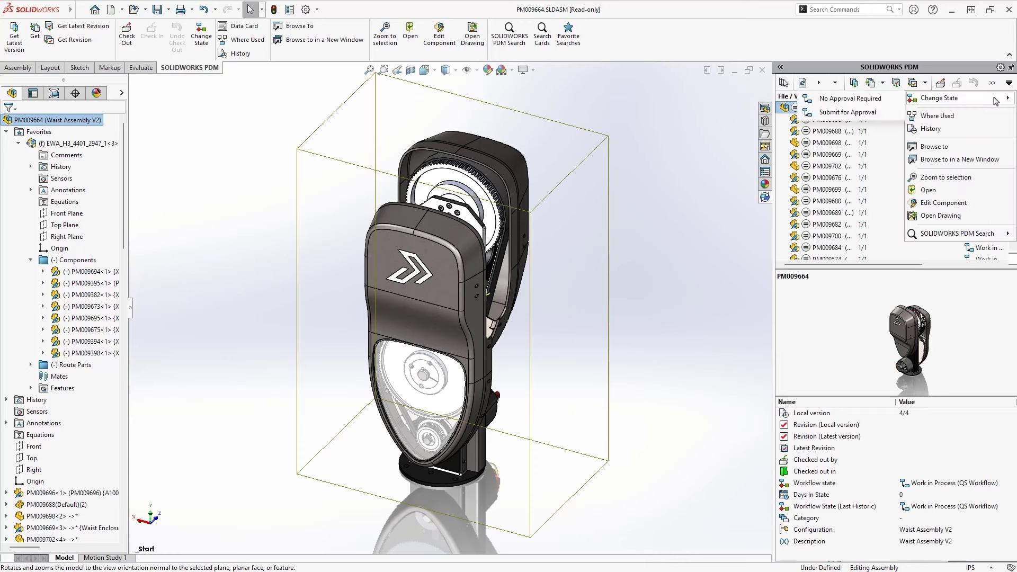
click(884, 112)
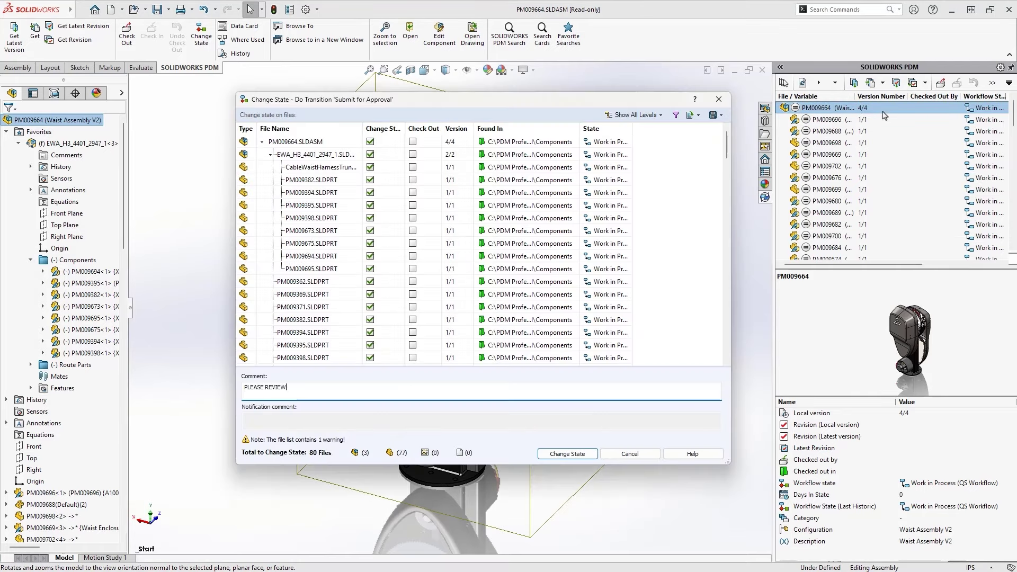
click(589, 454)
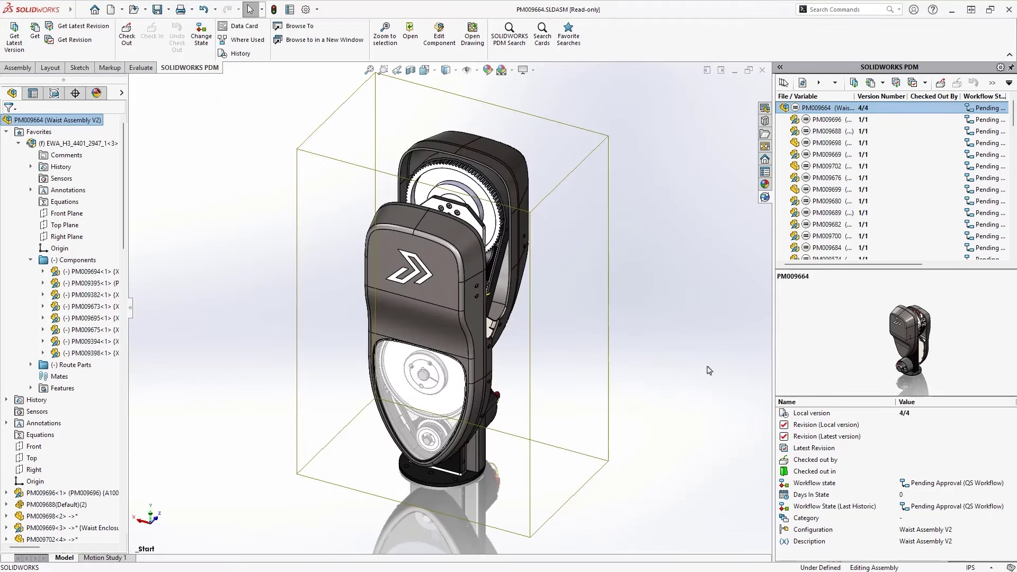
click(1010, 84)
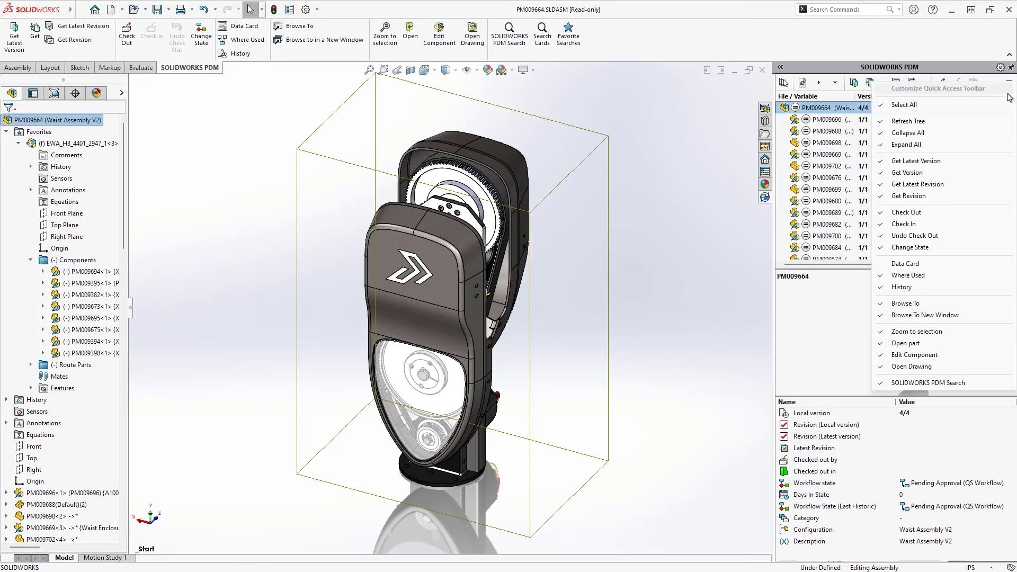
Step: Start a complete vault search with the preview placed to the right
click(1009, 106)
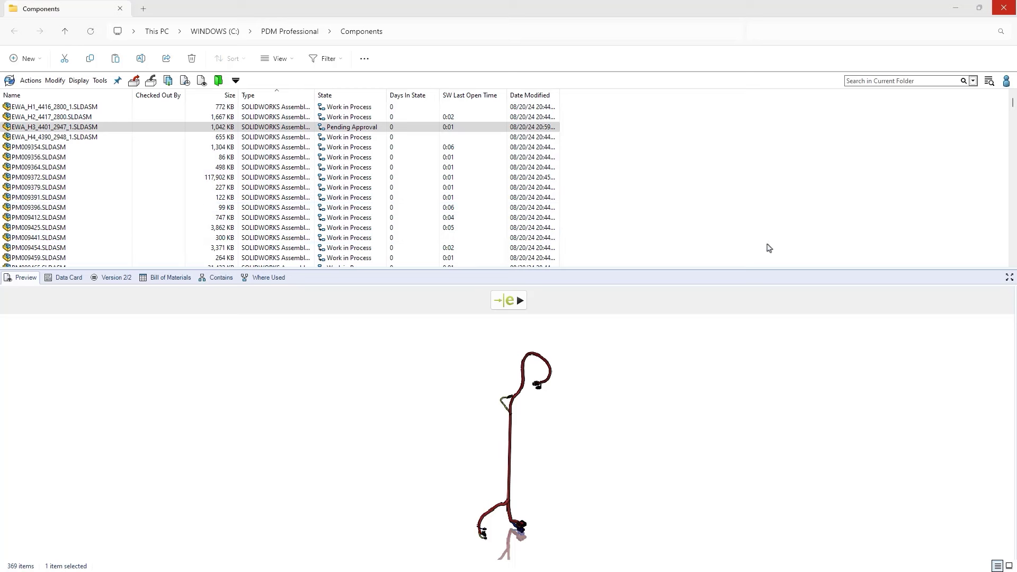
click(988, 82)
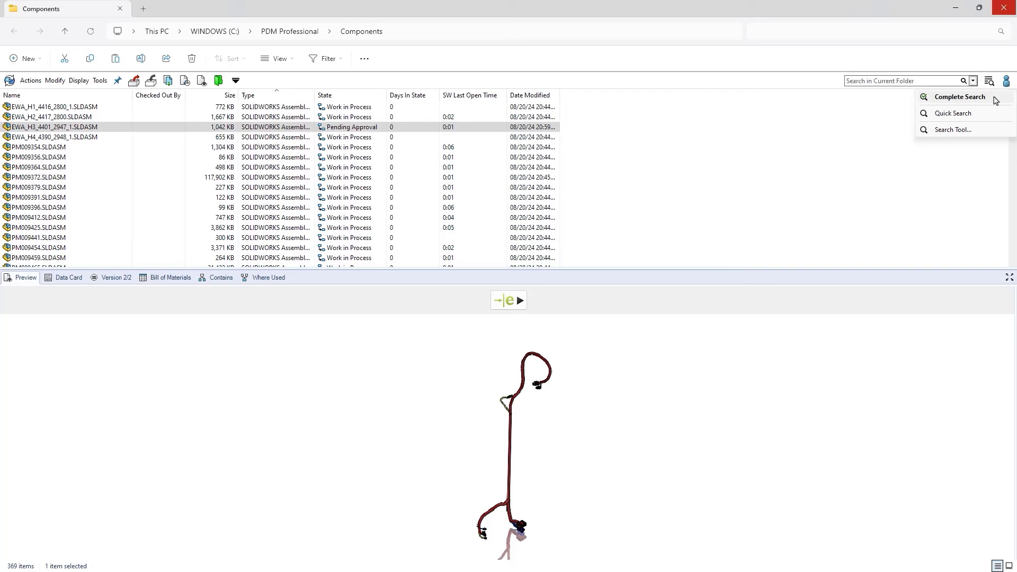
click(995, 99)
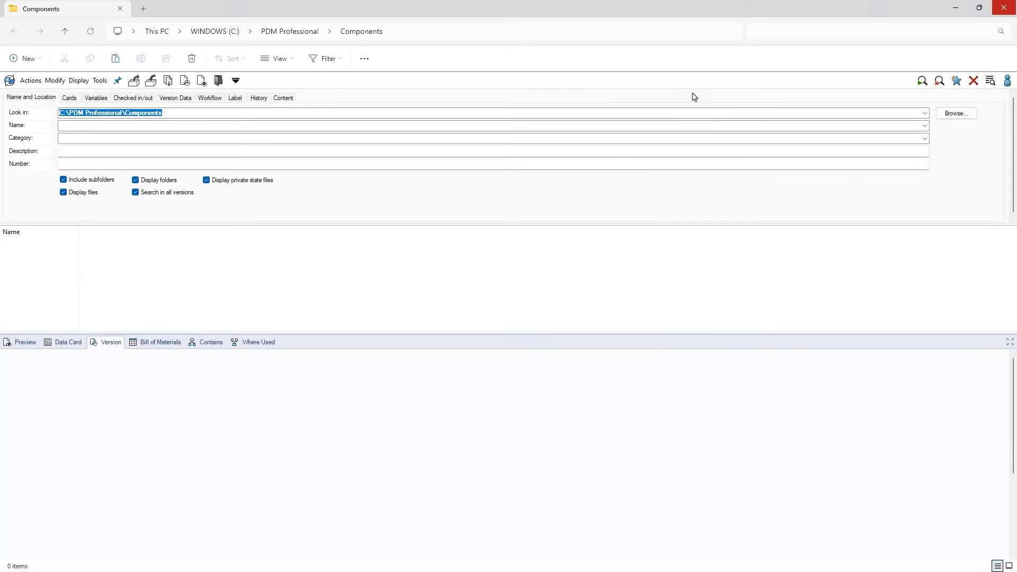
click(79, 82)
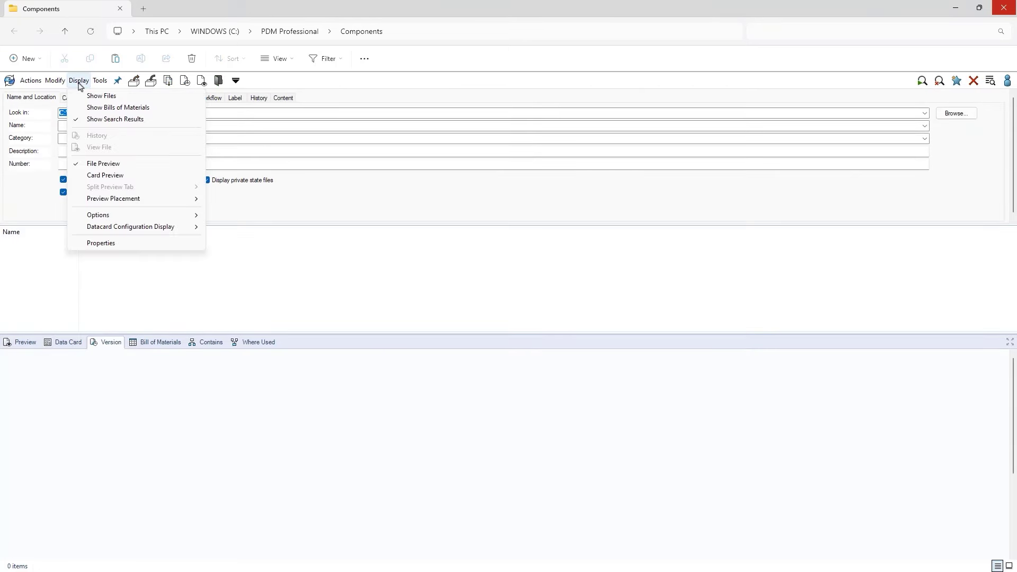
click(213, 199)
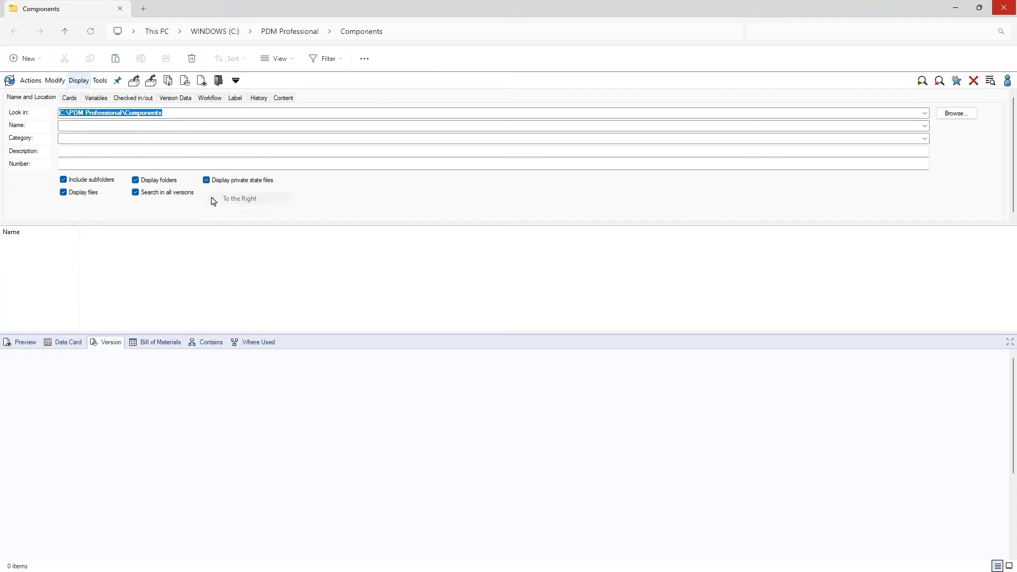
Step: Search number 9629, then preview PM009629 and view its version details
click(174, 165)
text(9629)
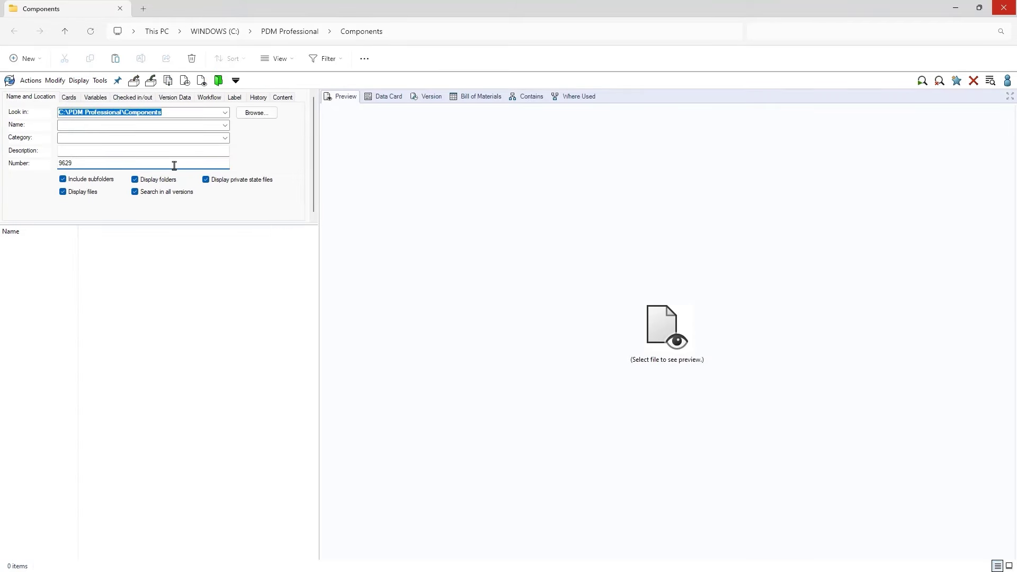
key(Return)
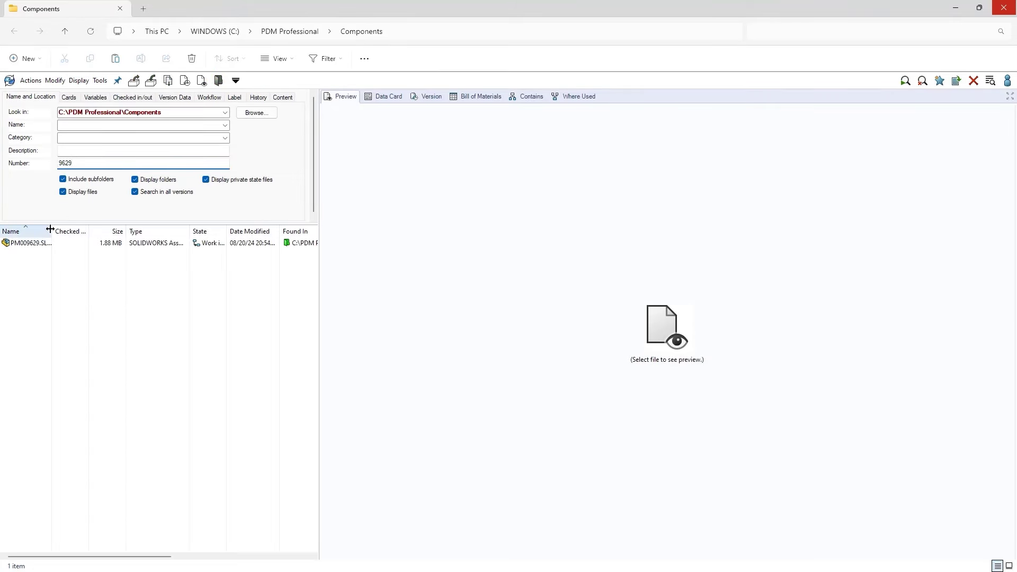
click(38, 243)
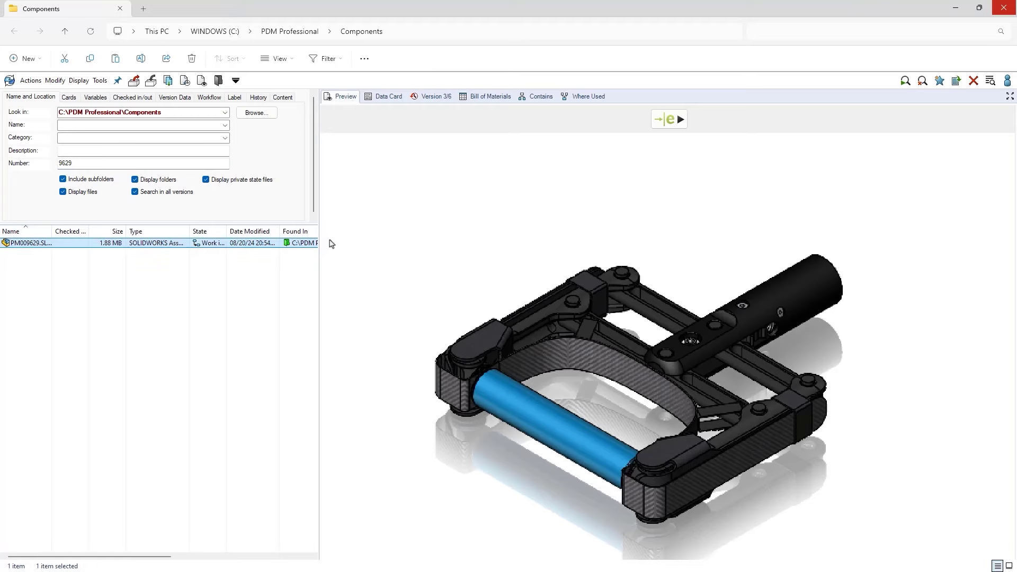
click(414, 131)
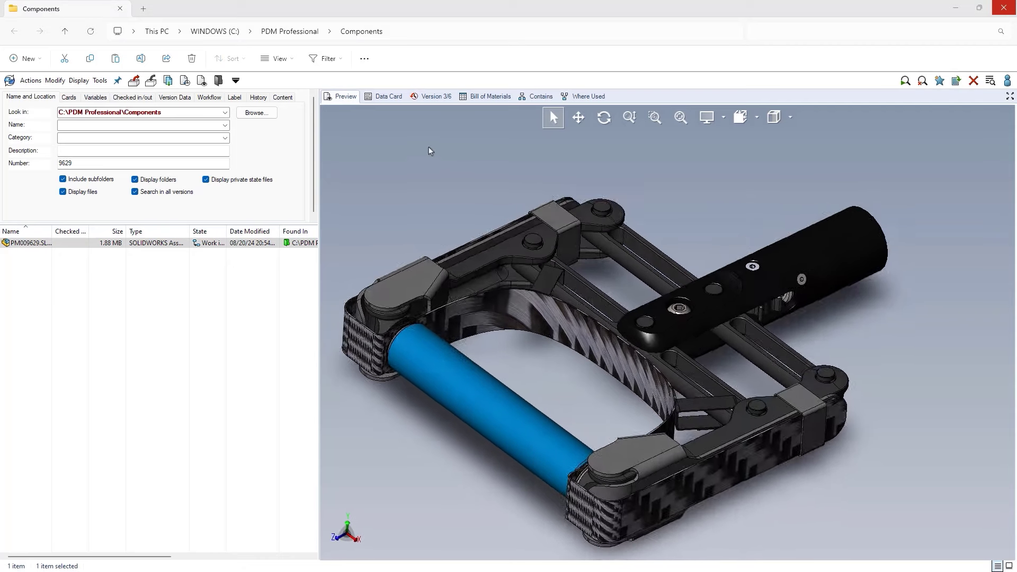
click(418, 97)
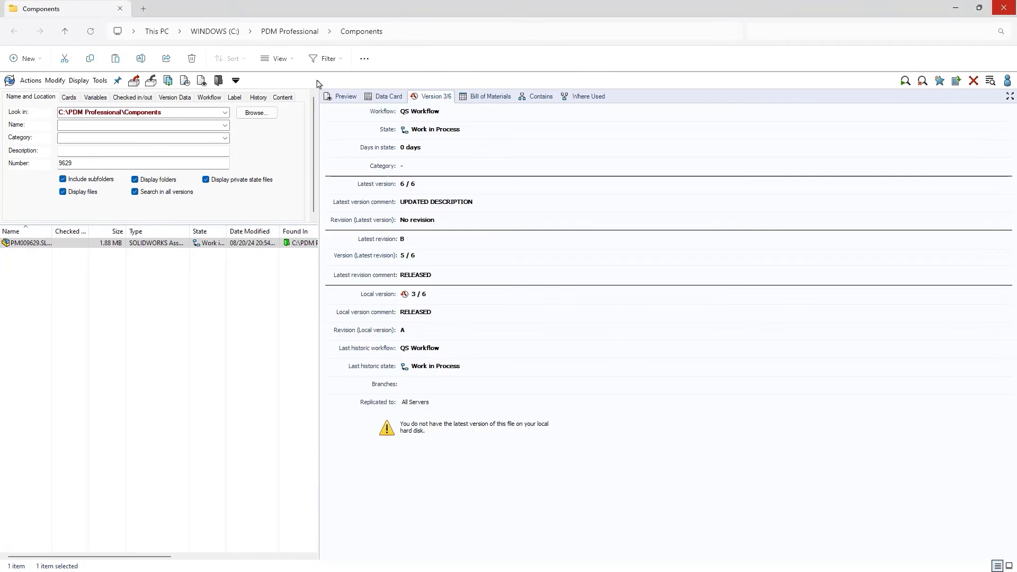
Step: Get PM009629's latest revision (38 files) and set Look in to C:\PDM Professional
click(32, 81)
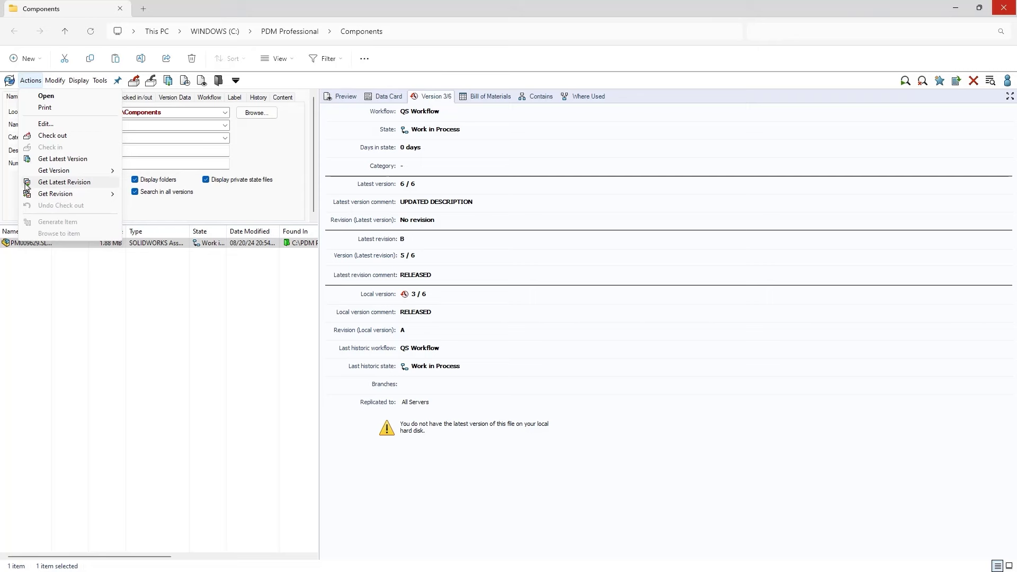
click(26, 185)
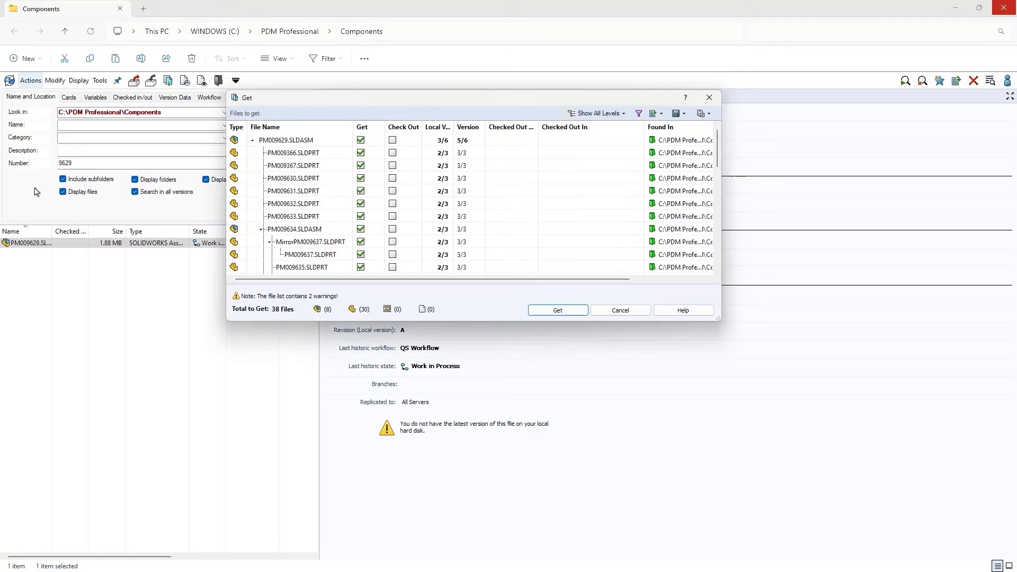
click(546, 311)
click(348, 98)
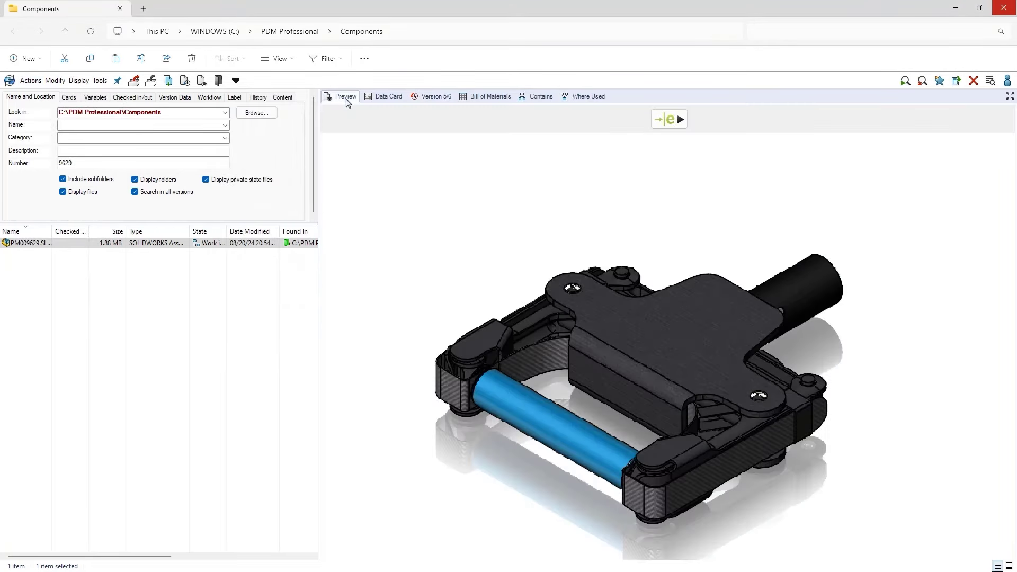
click(225, 112)
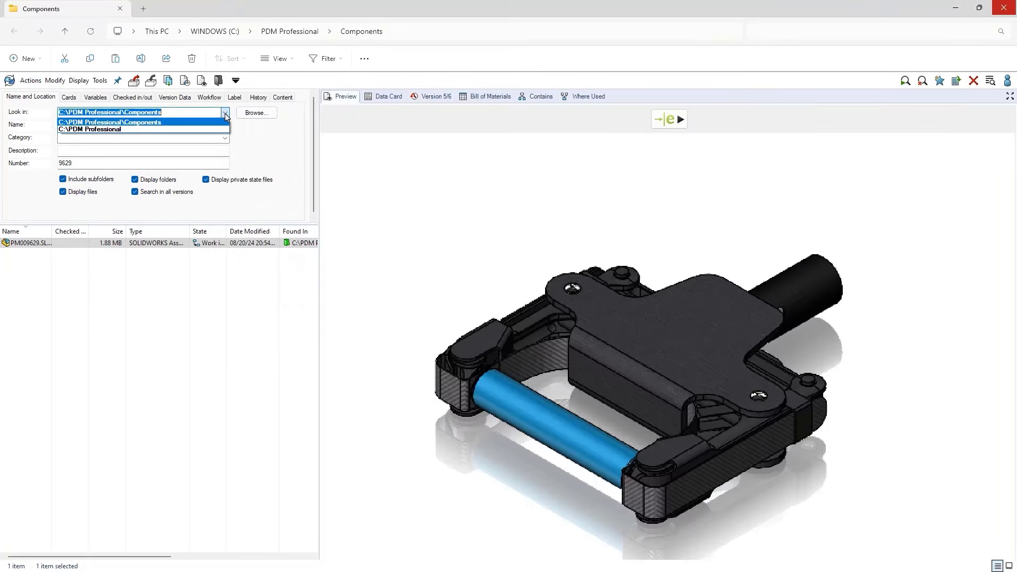
Step: Search number 9353 and show PM009353's bill of materials as Flattened
double_click(207, 164)
text(9353)
key(Return)
click(7, 247)
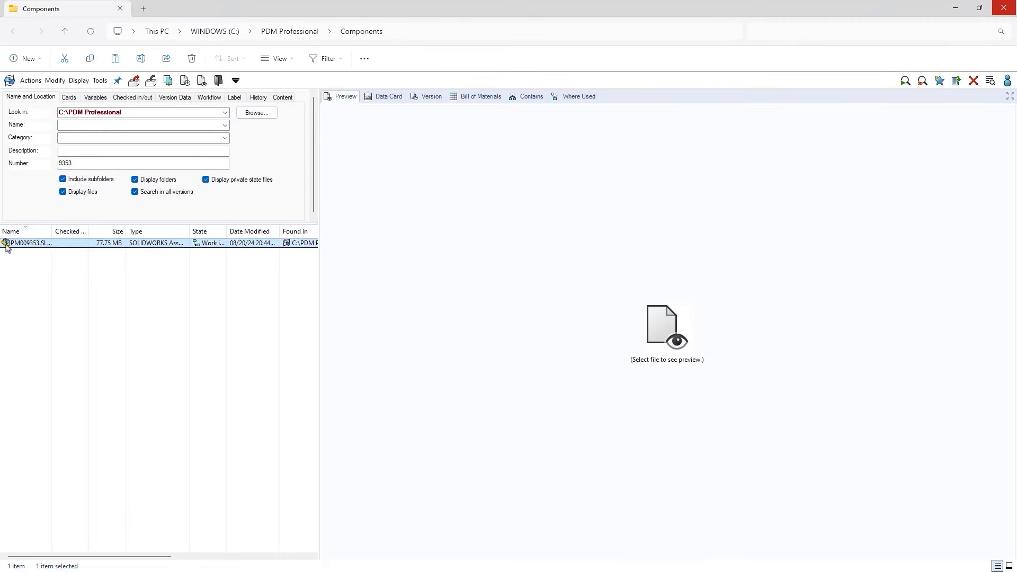
click(464, 98)
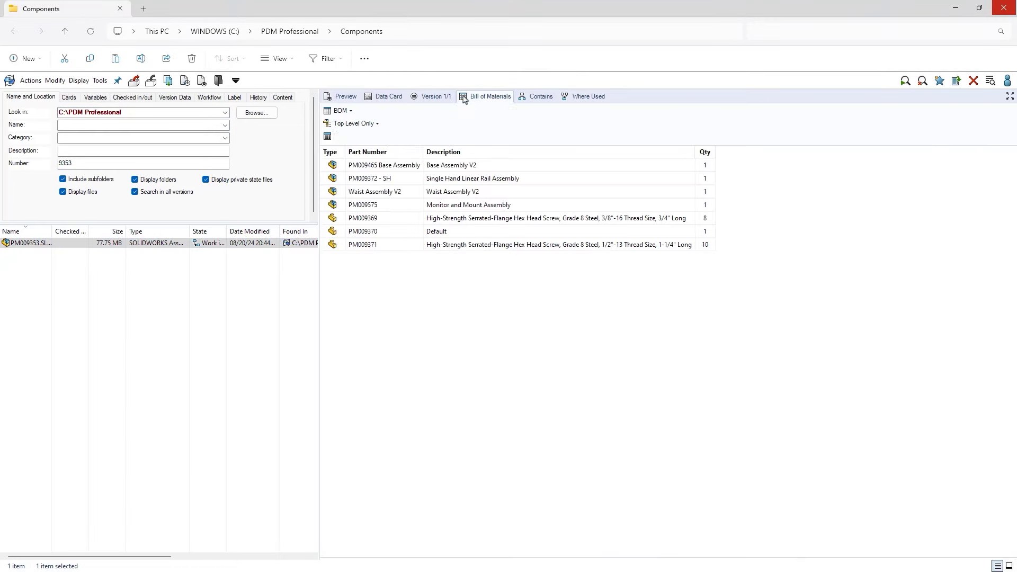
click(373, 126)
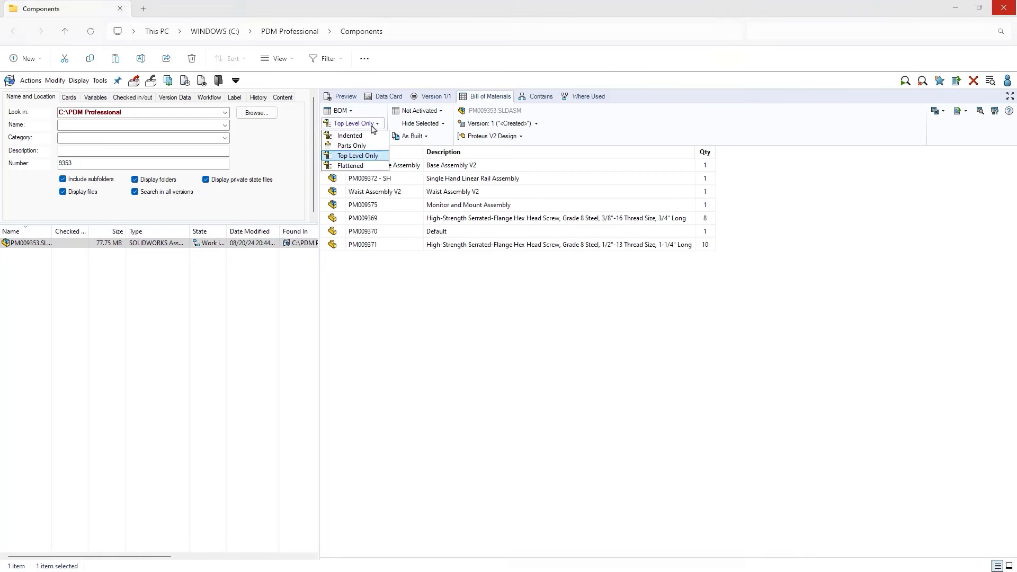
click(379, 168)
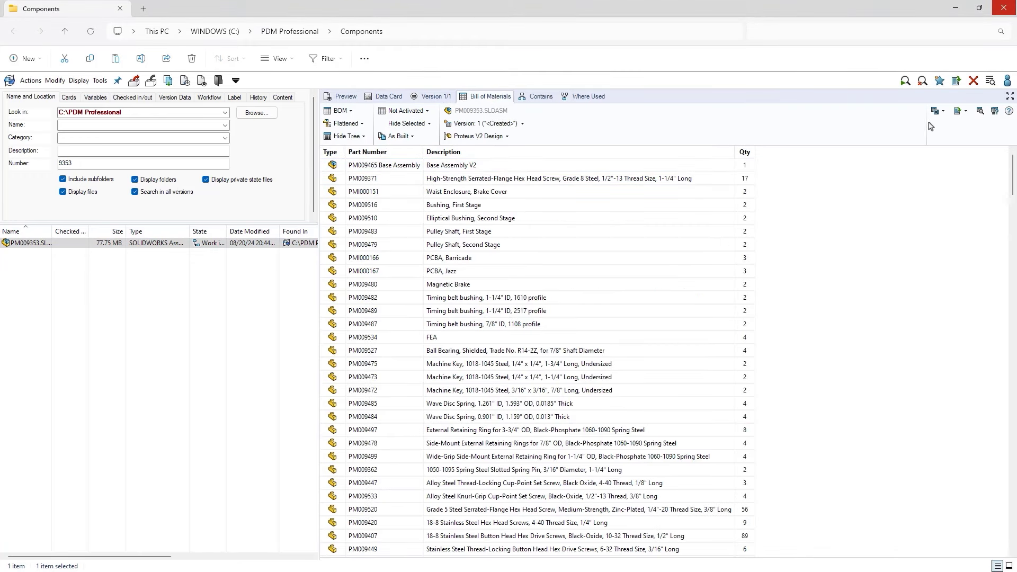
Step: Export the BOM with thumbnails, without adding a Level column
click(966, 115)
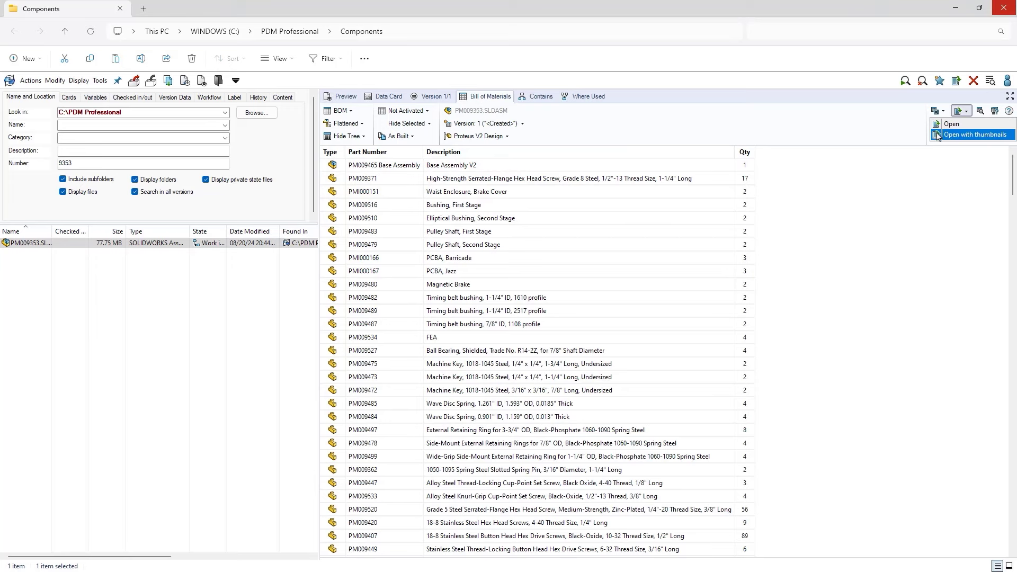
click(939, 135)
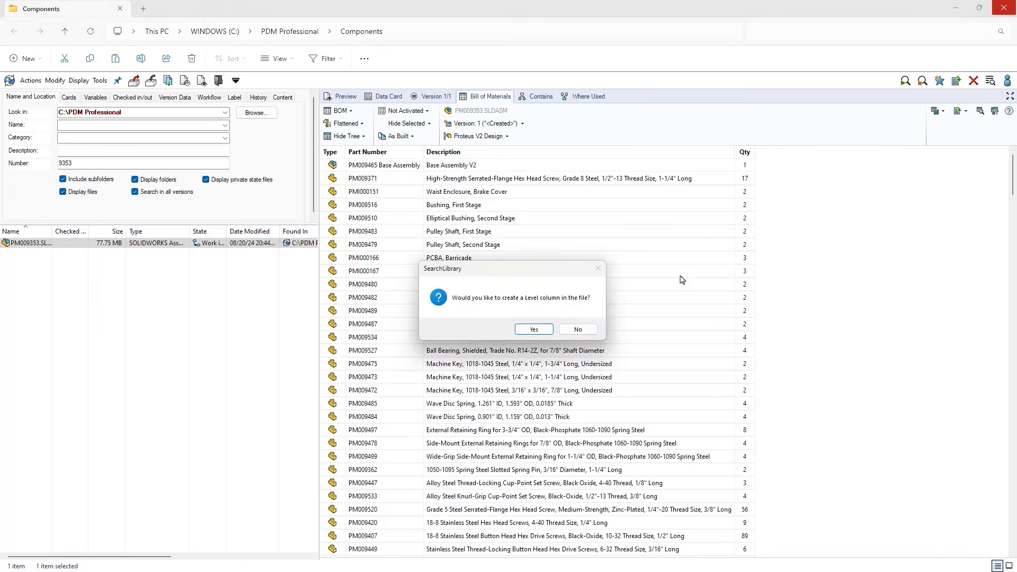
click(580, 329)
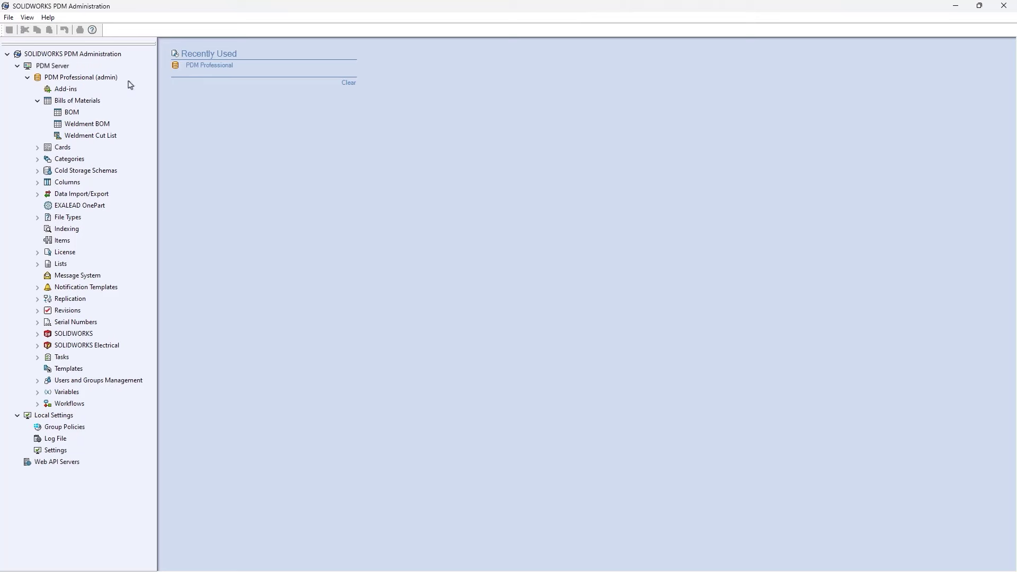
right_click(116, 79)
mouse_move(141, 192)
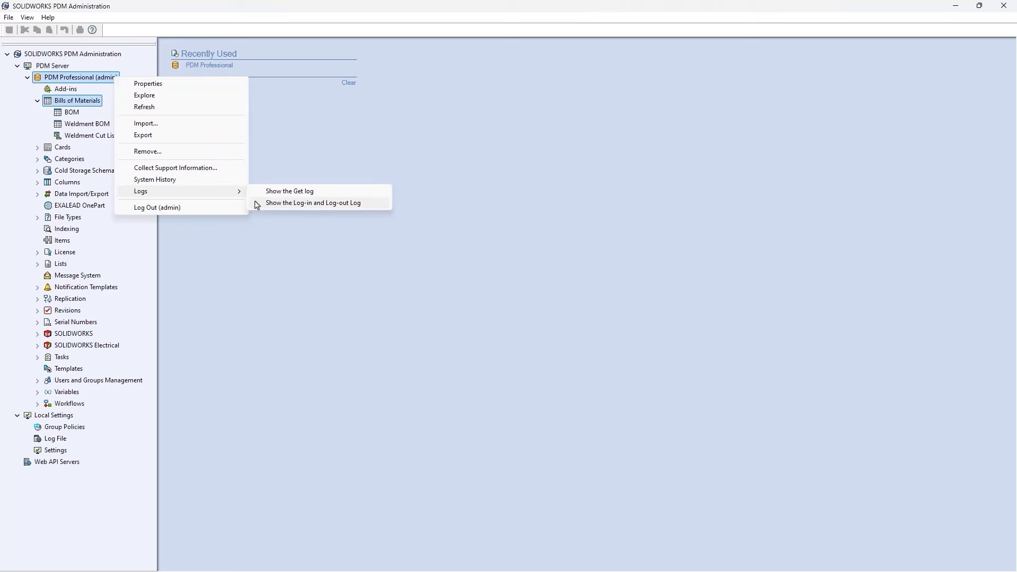
click(257, 204)
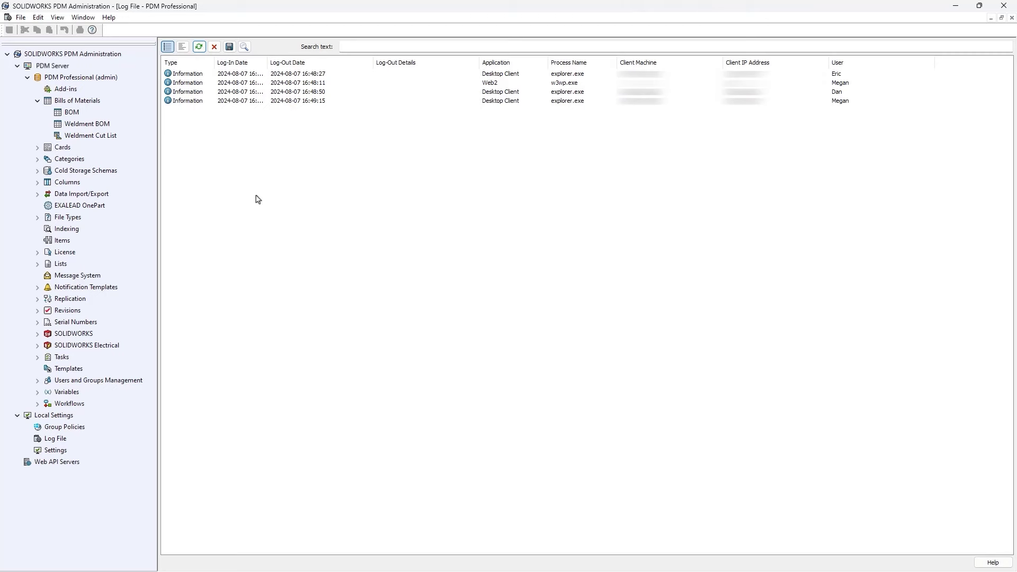
key(ctrl+F4)
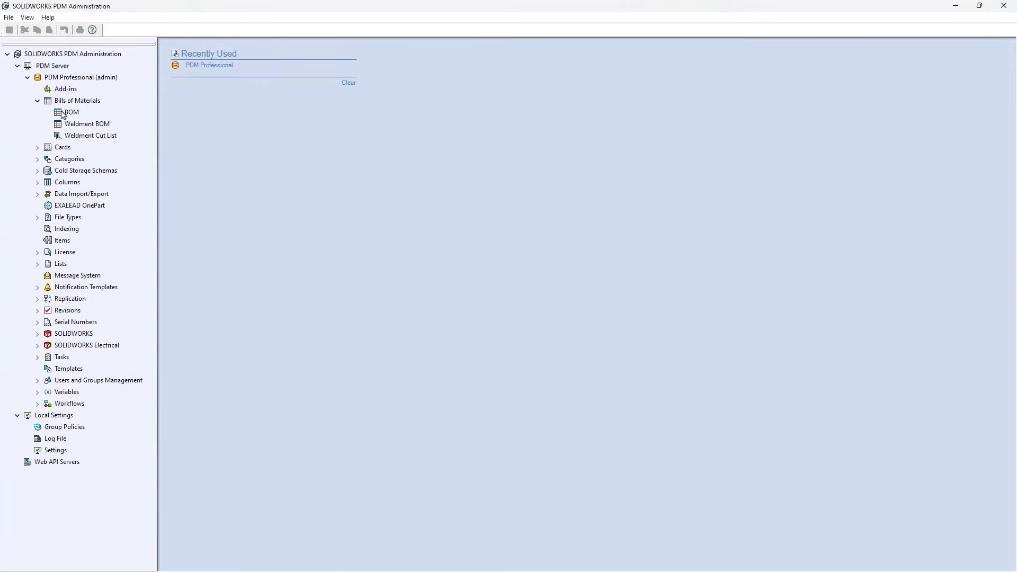
Step: Open the BOM template definition and set its default BOM View to Top Level Only
double_click(62, 115)
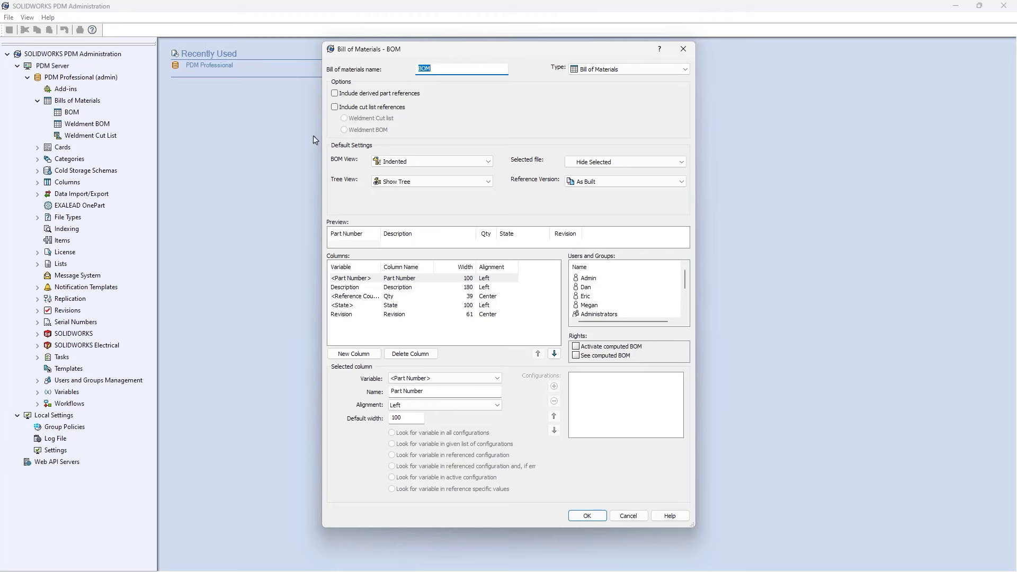
click(488, 161)
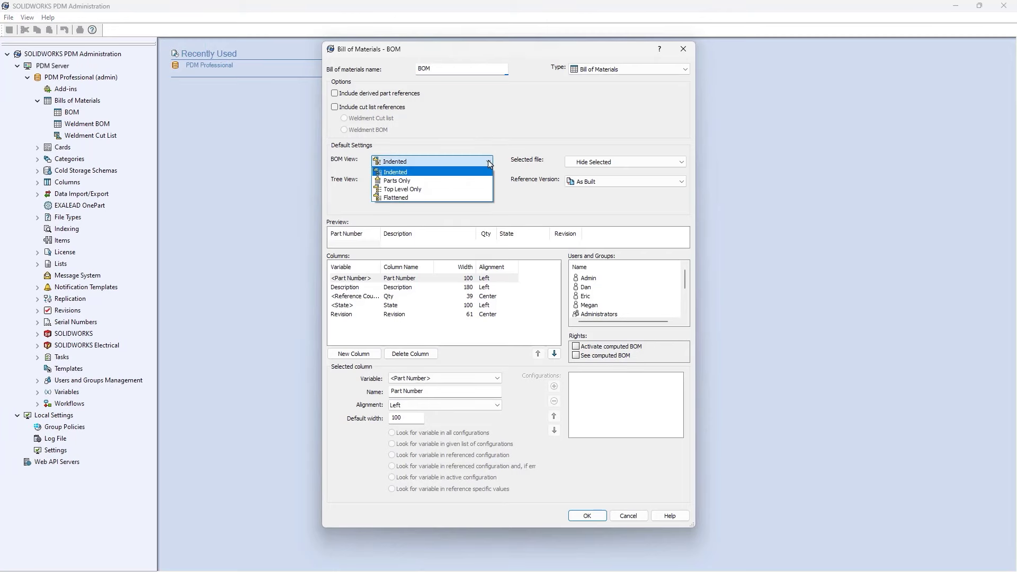
click(488, 176)
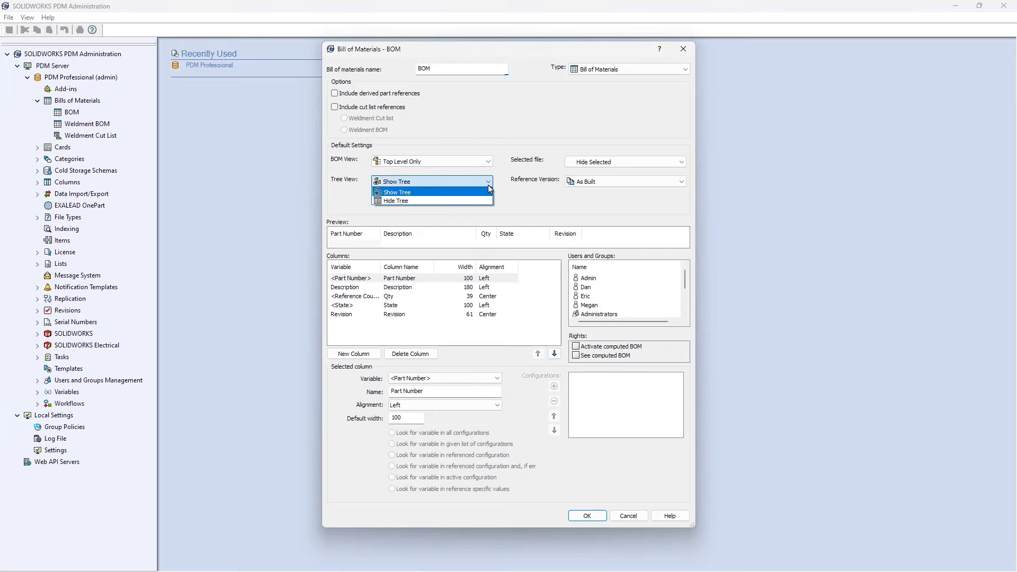